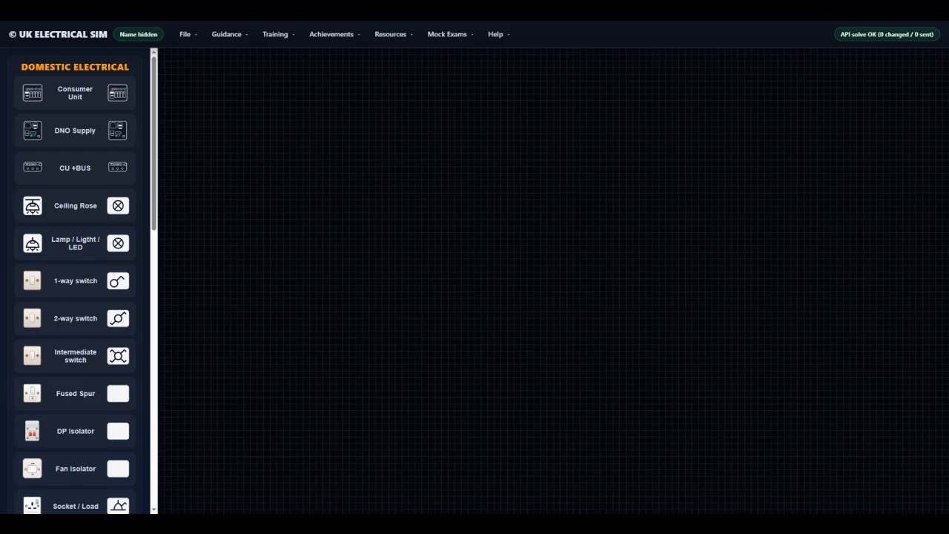
Add a consumer unit to the canvas and create a bus block for its circuit 5
{"action": "left_click", "coordinate": [75, 95]}
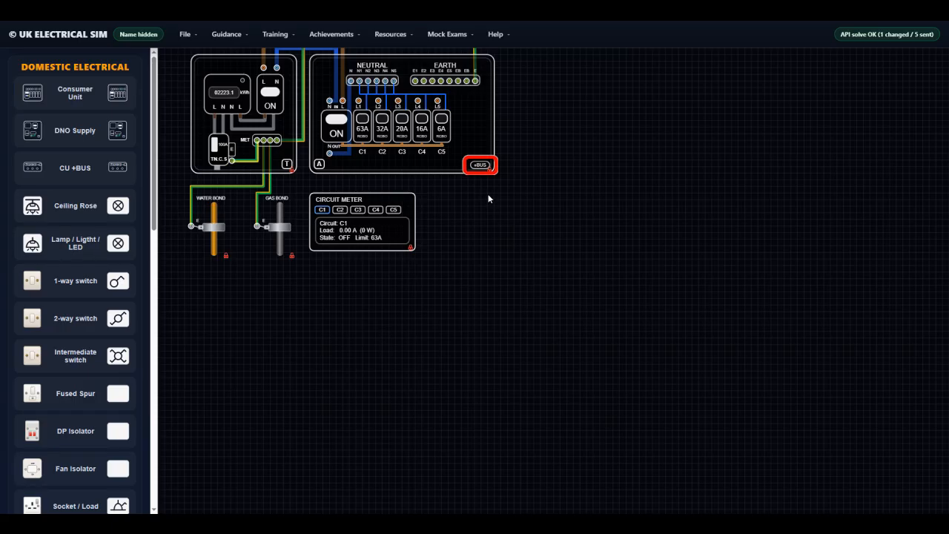
{"action": "left_click", "coordinate": [481, 165]}
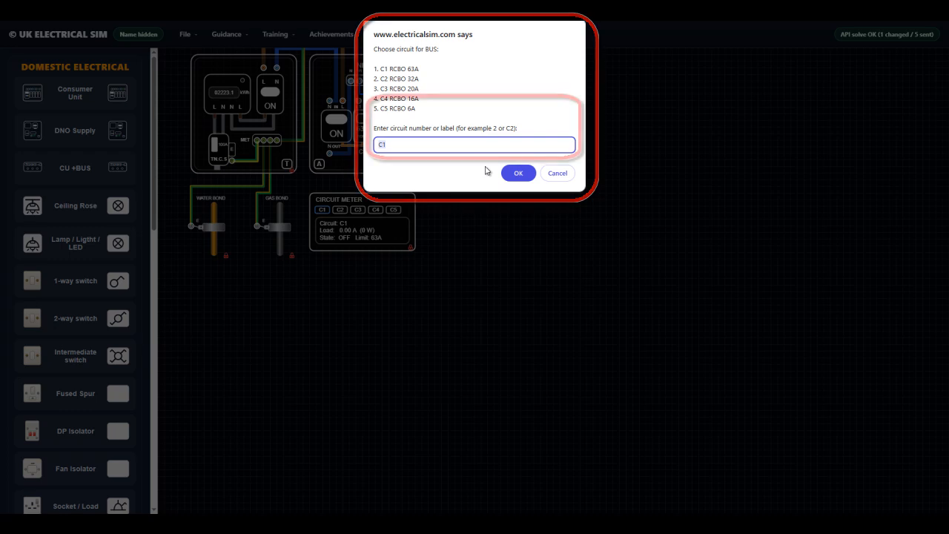
{"action": "type", "text": "5"}
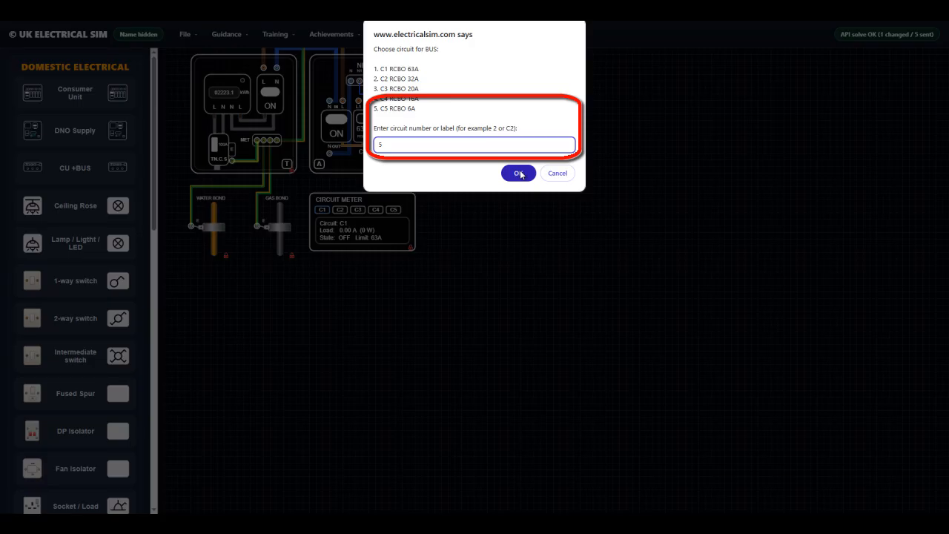
{"action": "left_click", "coordinate": [520, 174]}
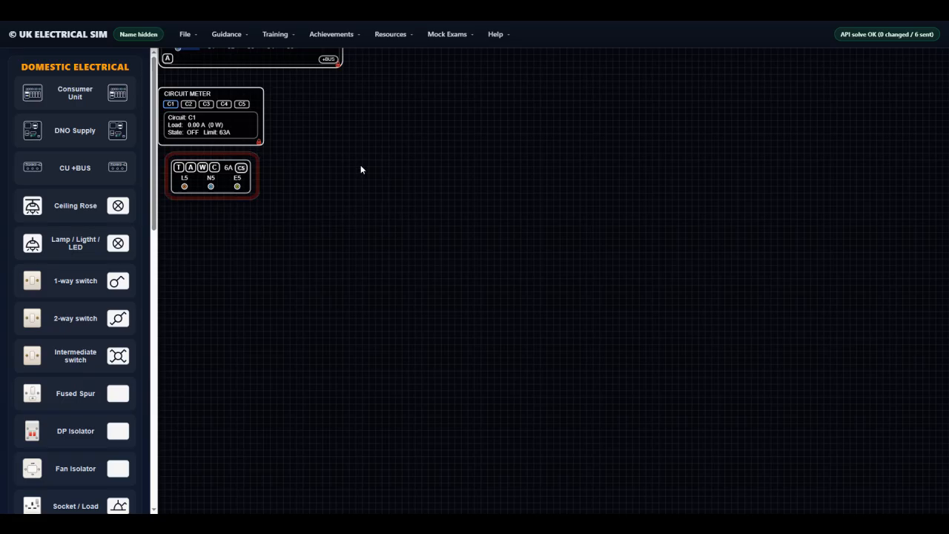
Place three ceiling roses in an evenly spaced horizontal row beside the bus block
{"action": "left_click_drag", "start_coordinate": [360, 170], "coordinate": [363, 276]}
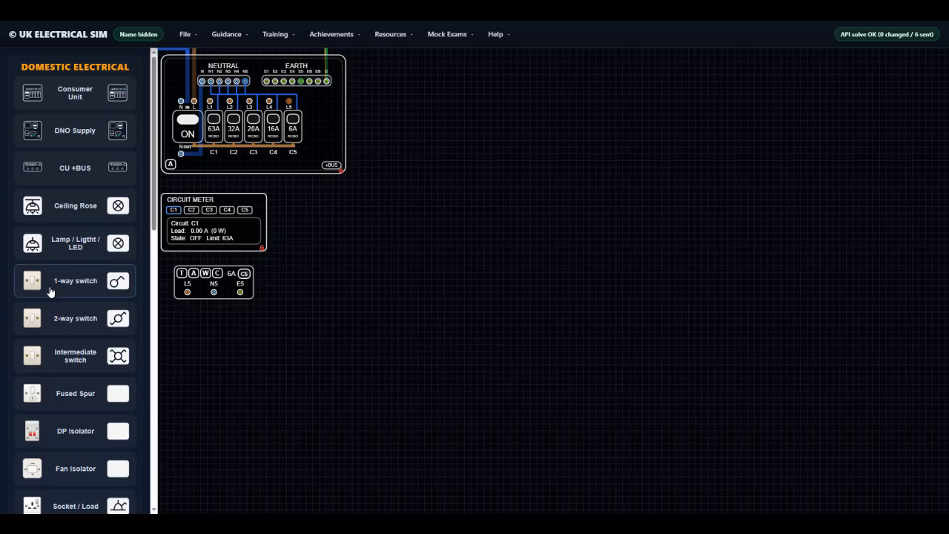
{"action": "left_click", "coordinate": [73, 209]}
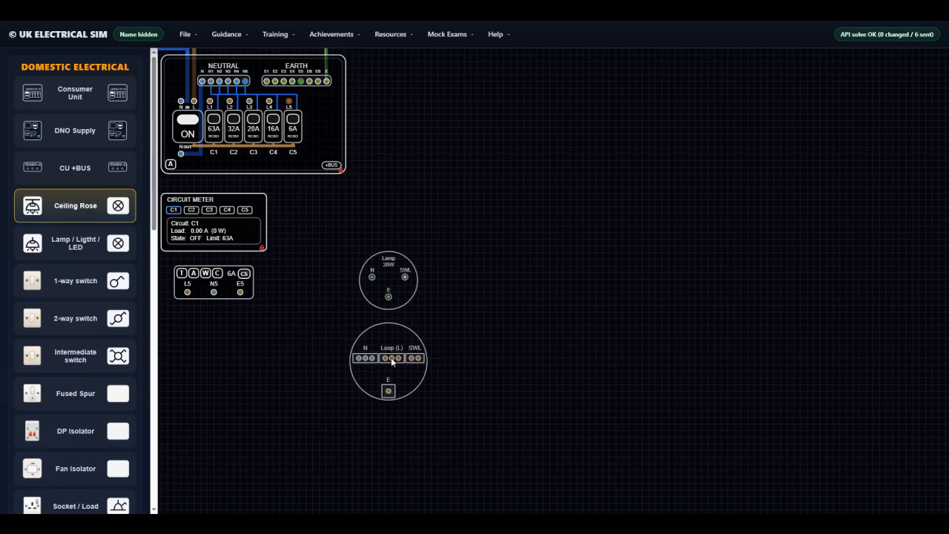
{"action": "left_click", "coordinate": [391, 344]}
{"action": "left_click", "coordinate": [495, 340]}
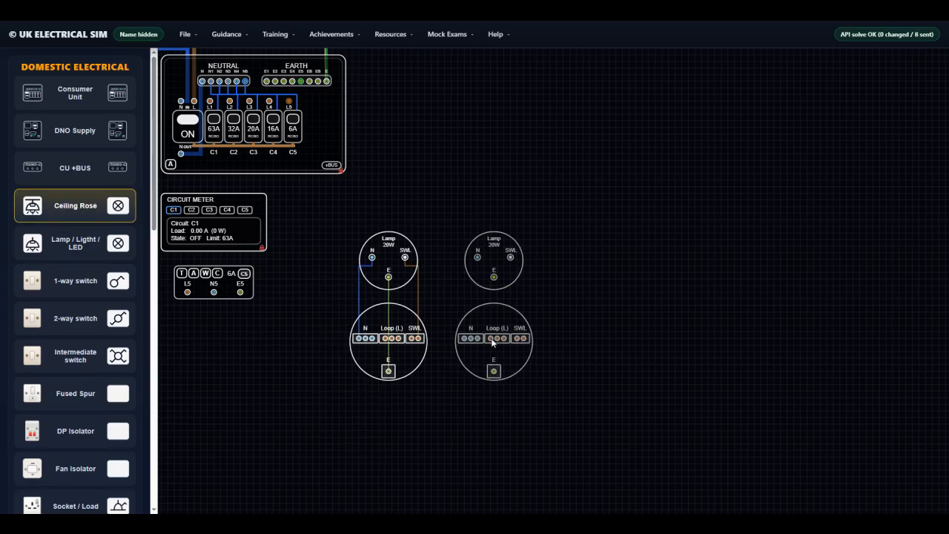
{"action": "left_click", "coordinate": [598, 341]}
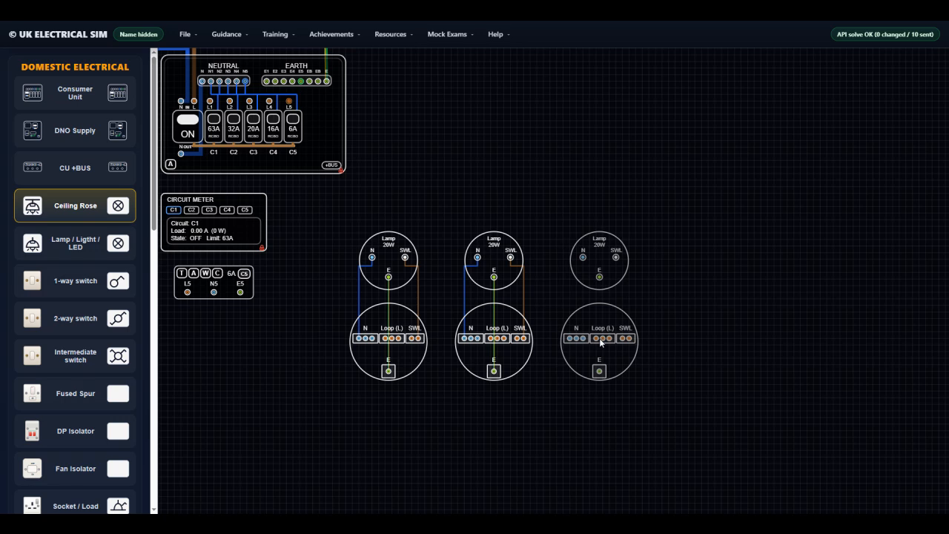
Place three 1-way switches, one directly below each ceiling rose
{"action": "left_click", "coordinate": [68, 283]}
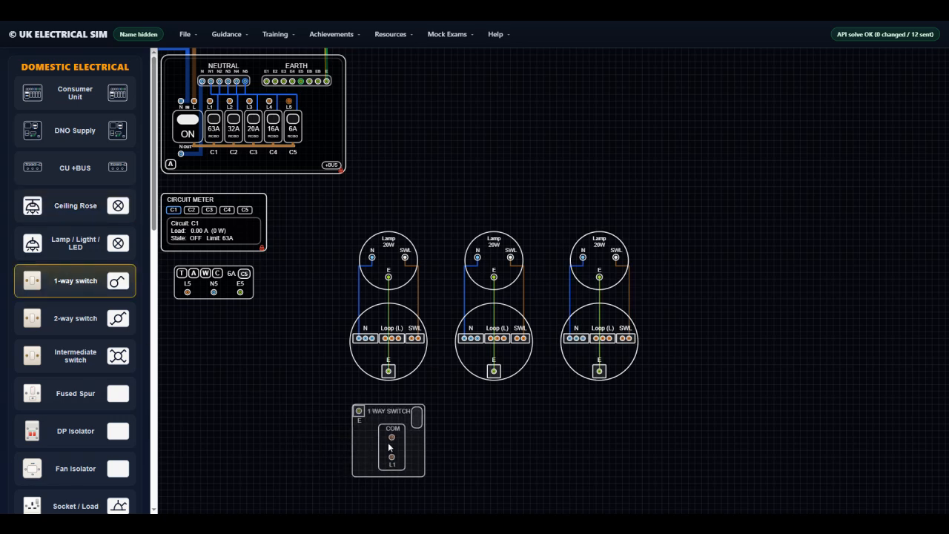
{"action": "left_click", "coordinate": [395, 442]}
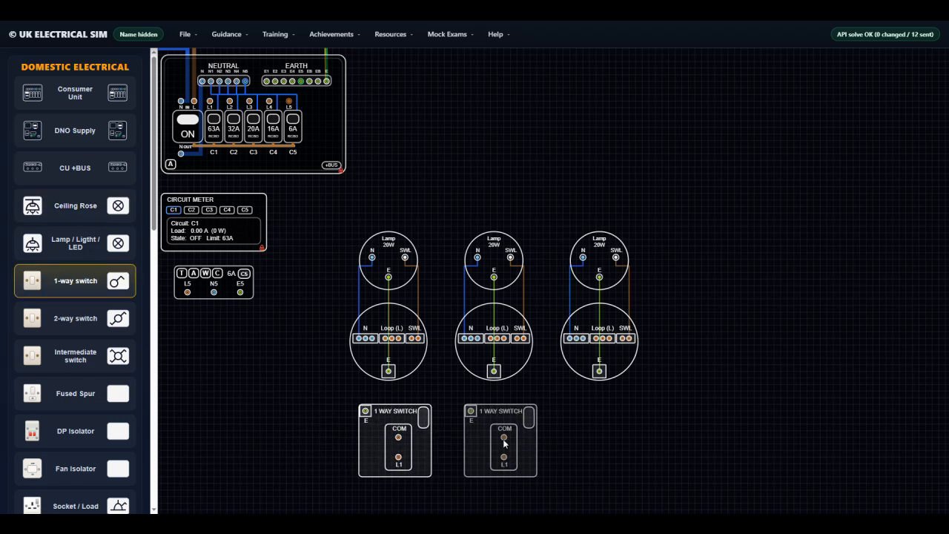
{"action": "left_click", "coordinate": [503, 439]}
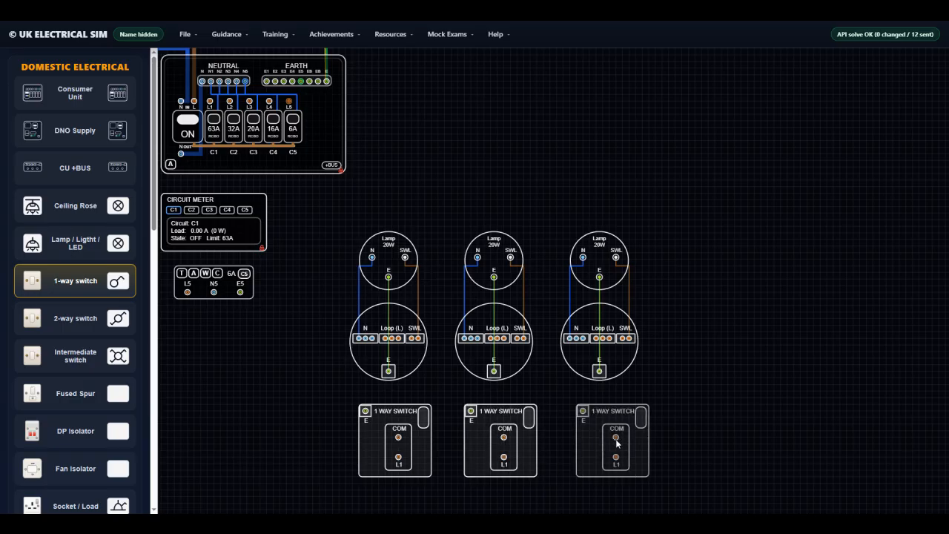
{"action": "left_click", "coordinate": [606, 439]}
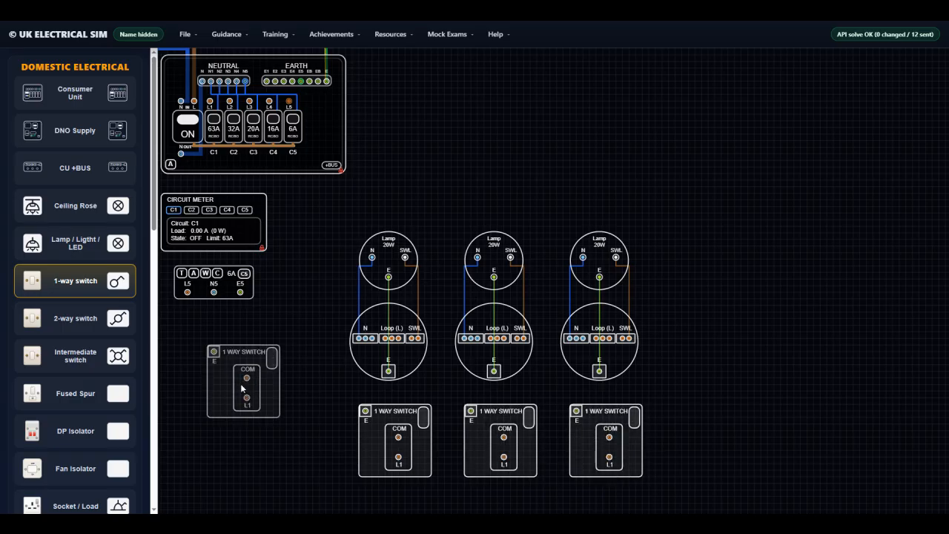
{"action": "key", "text": "Escape"}
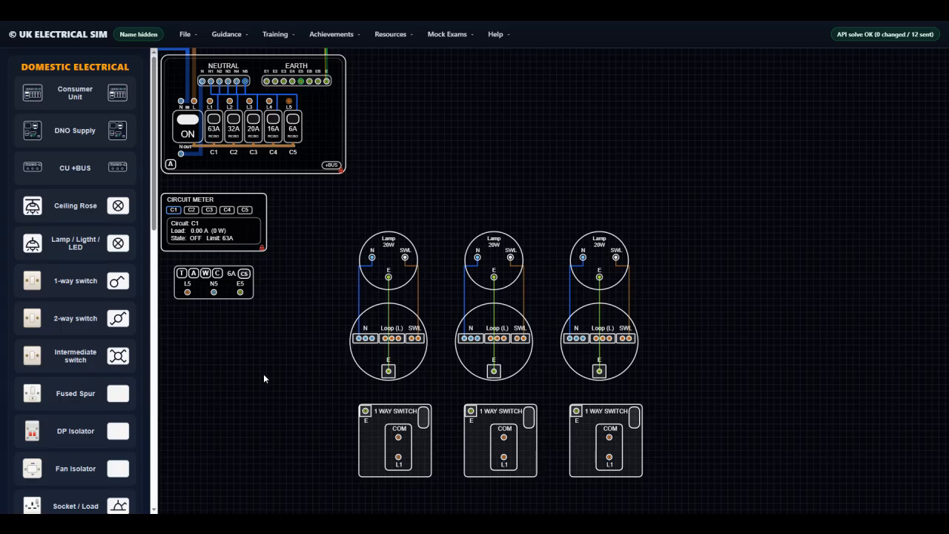
Reassign the bus block to circuit 4 and return it to circuit 5
{"action": "double_click", "coordinate": [226, 288]}
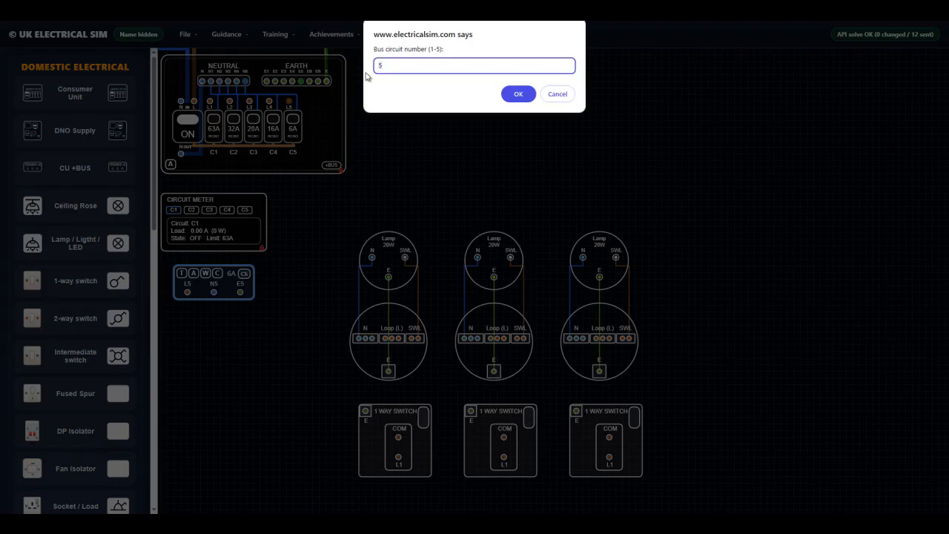
{"action": "type", "text": "4"}
{"action": "left_click", "coordinate": [518, 94]}
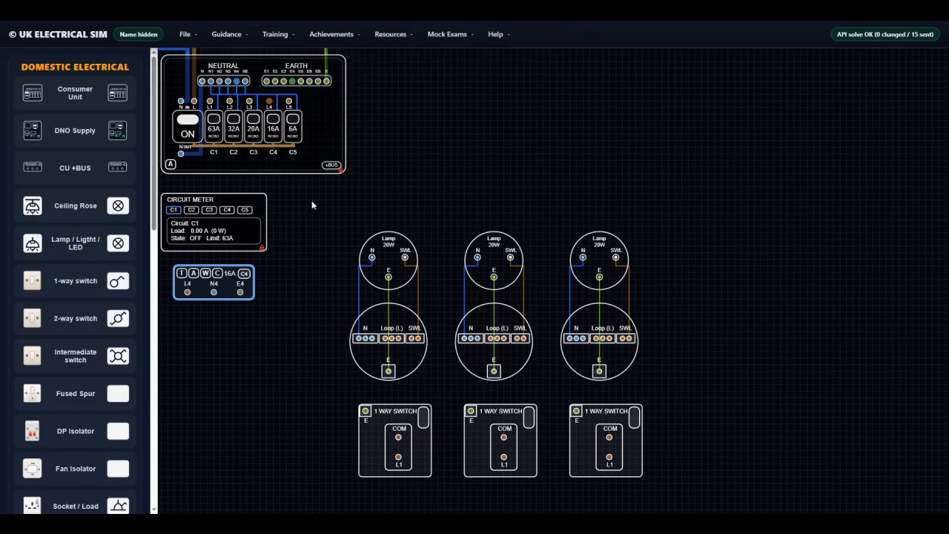
{"action": "double_click", "coordinate": [235, 295]}
{"action": "type", "text": "5"}
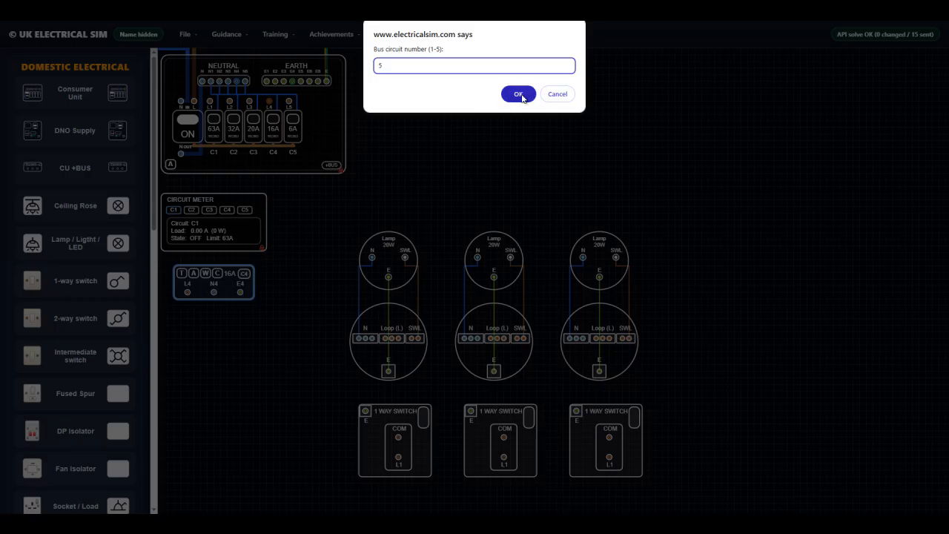
{"action": "left_click", "coordinate": [518, 93]}
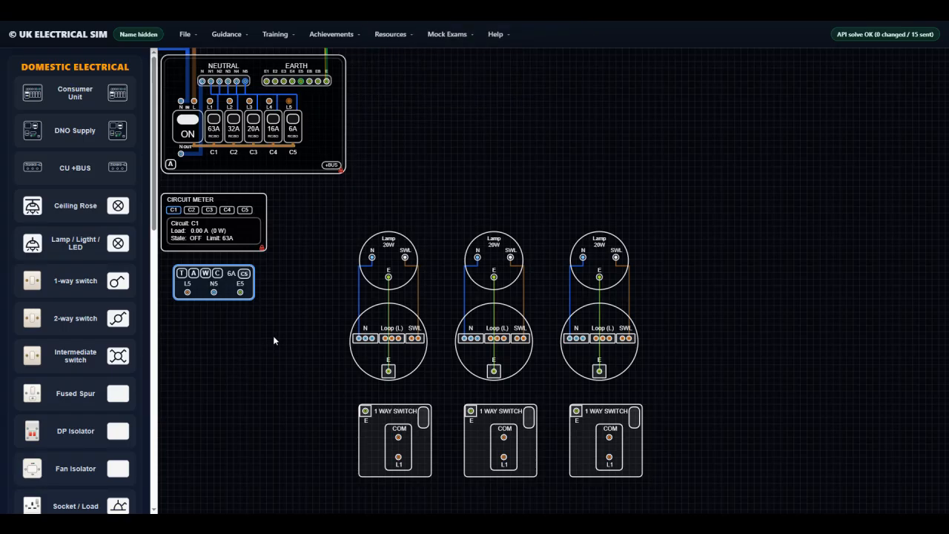
Set the circuit meter to C5 and wire the bus block's L5, N5 and E5 to the first ceiling rose's Loop, N and E terminals
{"action": "left_click", "coordinate": [245, 274]}
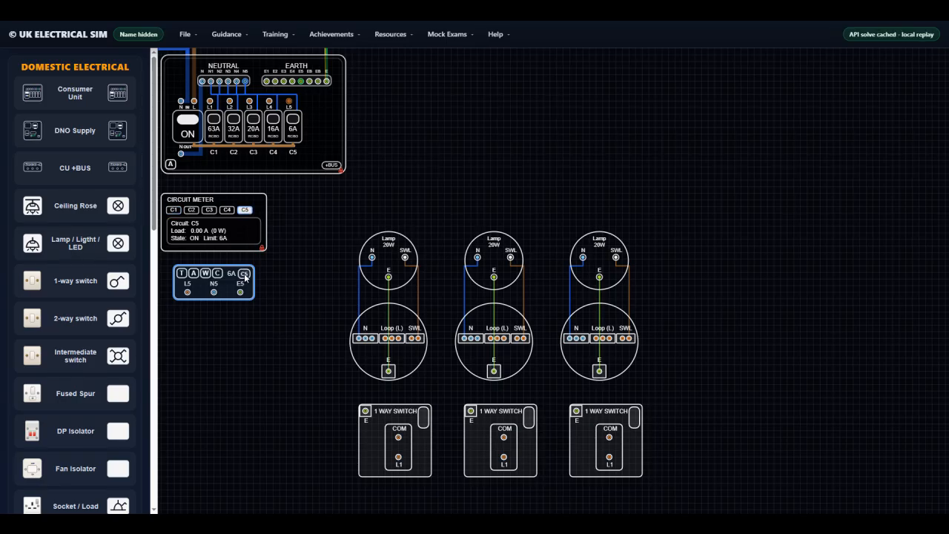
{"action": "left_click", "coordinate": [245, 275]}
{"action": "left_click_drag", "start_coordinate": [188, 292], "coordinate": [385, 340]}
{"action": "left_click_drag", "start_coordinate": [214, 292], "coordinate": [360, 339]}
{"action": "left_click_drag", "start_coordinate": [240, 292], "coordinate": [388, 371]}
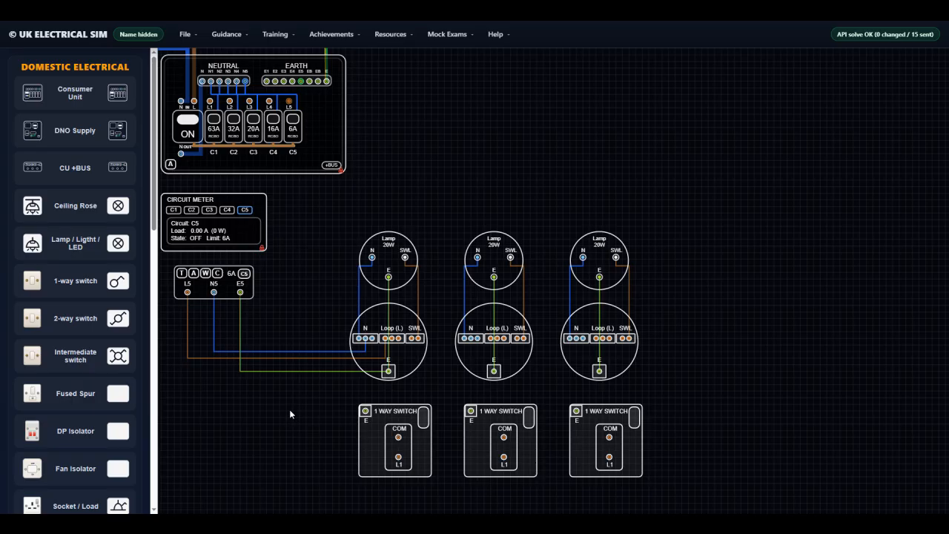
Enable the selected-wire details and open them for the live wire from L5 to the first ceiling rose
{"action": "left_click_drag", "start_coordinate": [154, 183], "coordinate": [160, 472]}
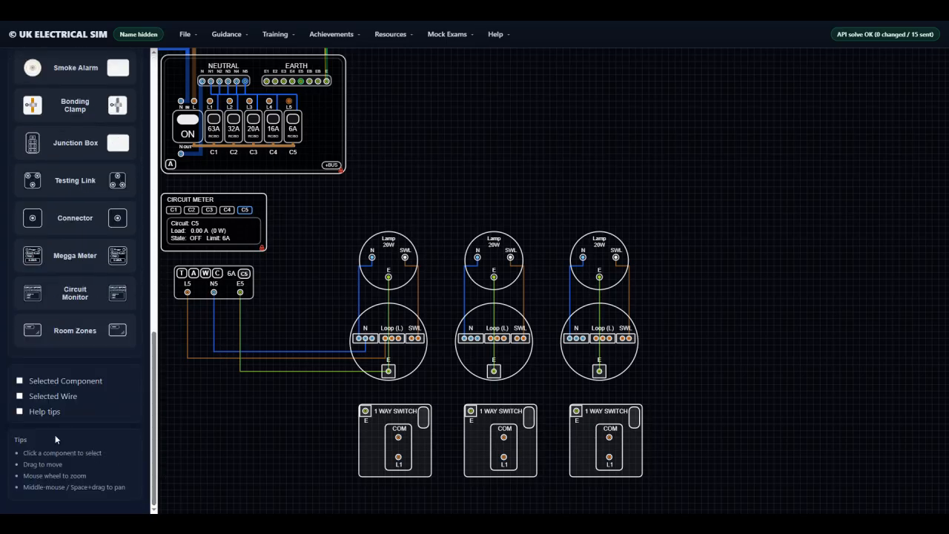
{"action": "left_click", "coordinate": [40, 395]}
{"action": "left_click_drag", "start_coordinate": [157, 492], "coordinate": [144, 205]}
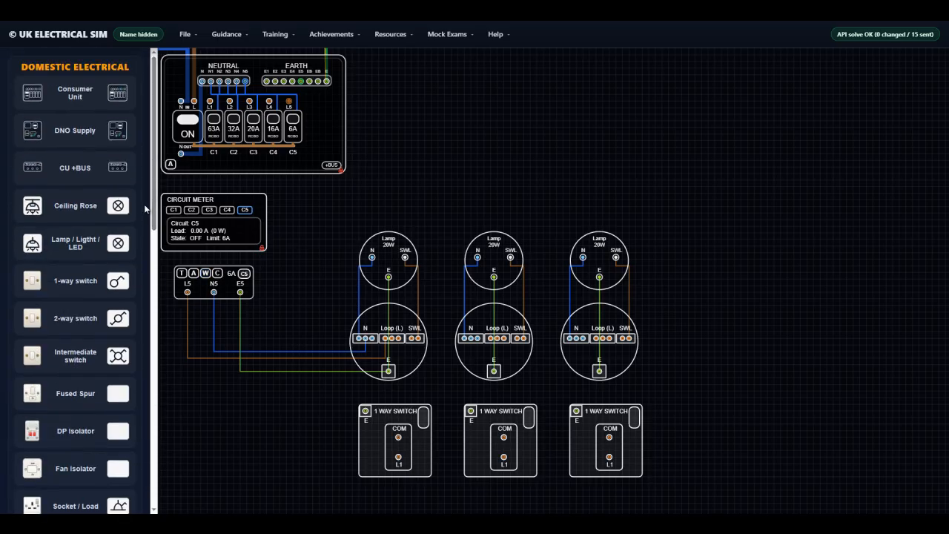
{"action": "left_click", "coordinate": [206, 273]}
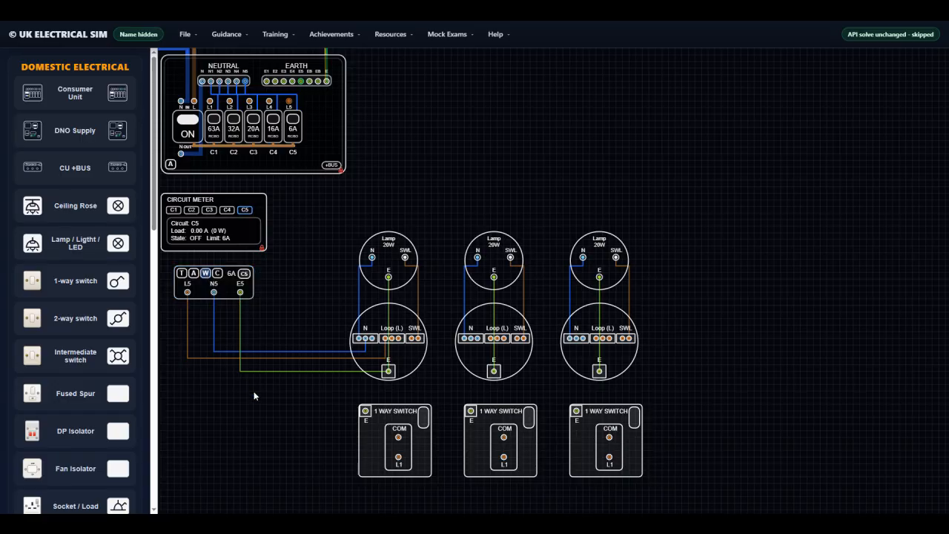
{"action": "left_click", "coordinate": [283, 358]}
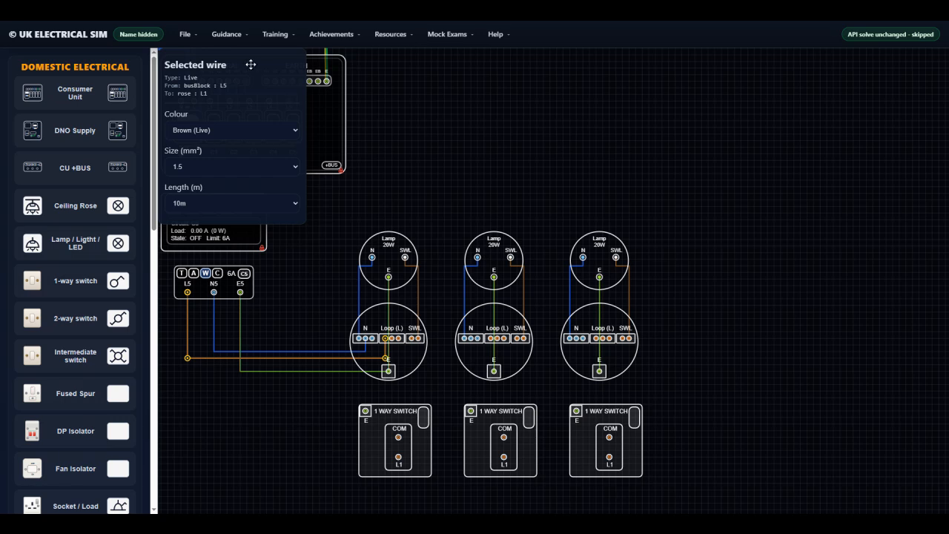
{"action": "mouse_move", "coordinate": [251, 65]}
{"action": "left_mouse_down"}
{"action": "mouse_move", "coordinate": [479, 151]}
{"action": "mouse_move", "coordinate": [737, 216]}
{"action": "mouse_move", "coordinate": [388, 129]}
{"action": "mouse_move", "coordinate": [251, 65]}
{"action": "left_mouse_up"}
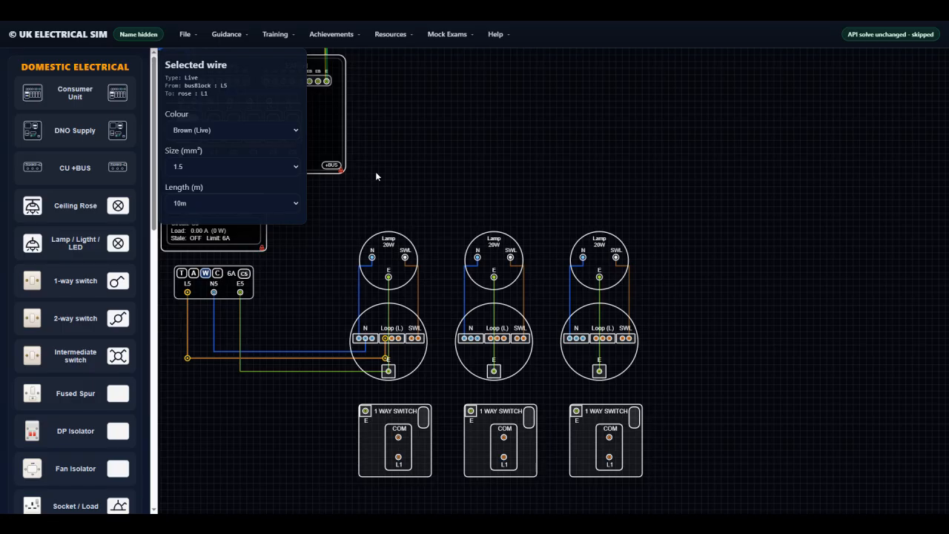
Review the colour, size and length options available for the live wire, and close the wire details
{"action": "left_click", "coordinate": [296, 132]}
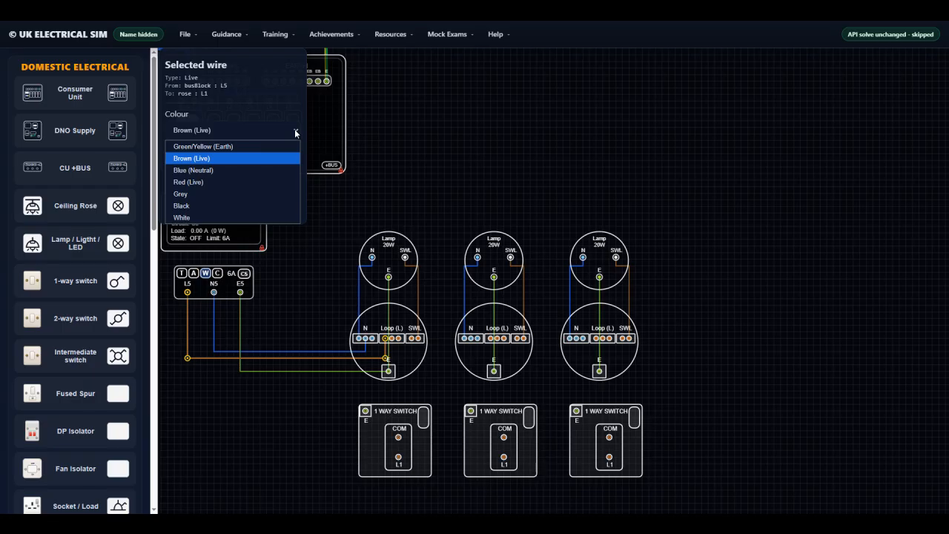
{"action": "left_click", "coordinate": [295, 130]}
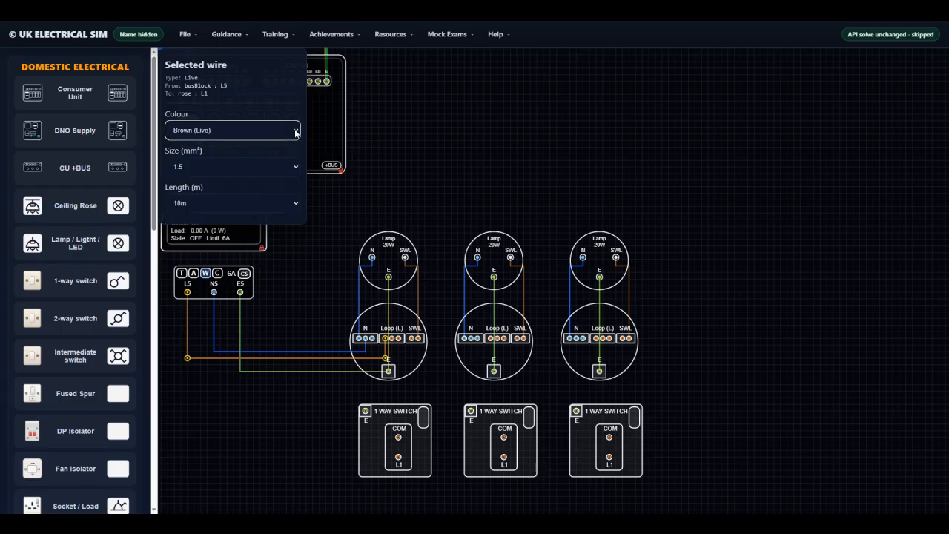
{"action": "left_click", "coordinate": [296, 167]}
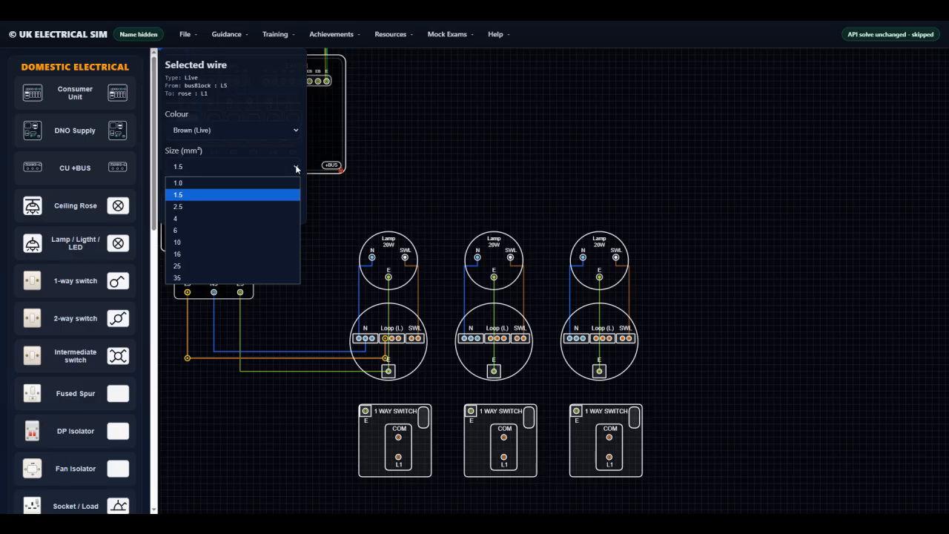
{"action": "left_click", "coordinate": [296, 168]}
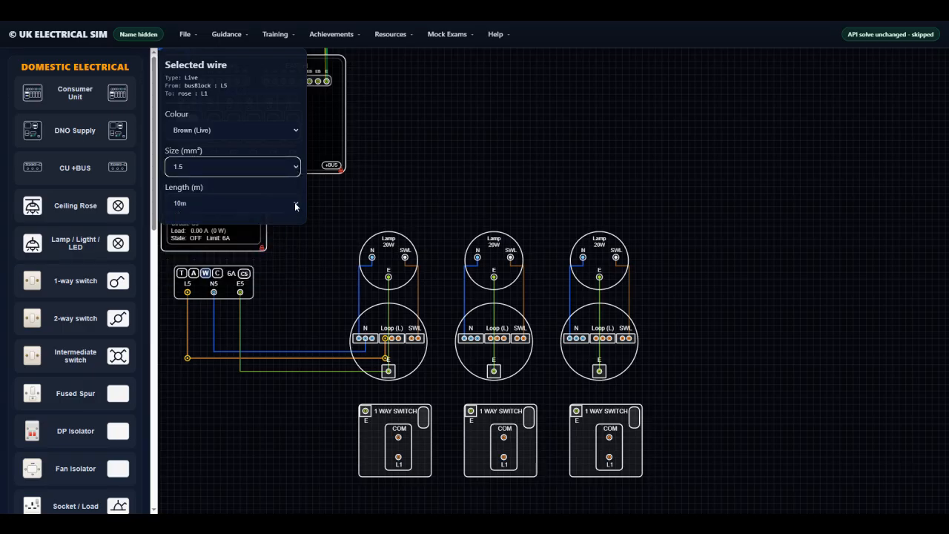
{"action": "left_click", "coordinate": [296, 205]}
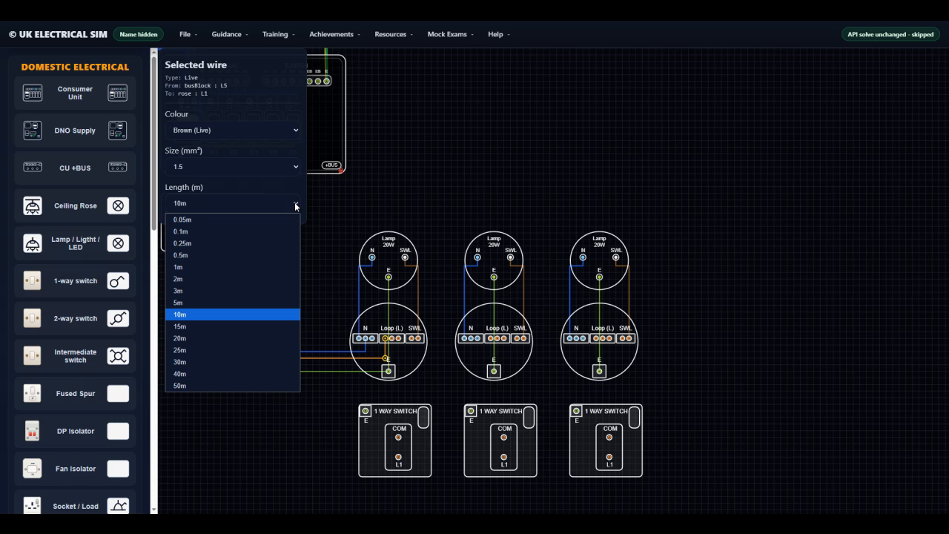
{"action": "left_click", "coordinate": [296, 207]}
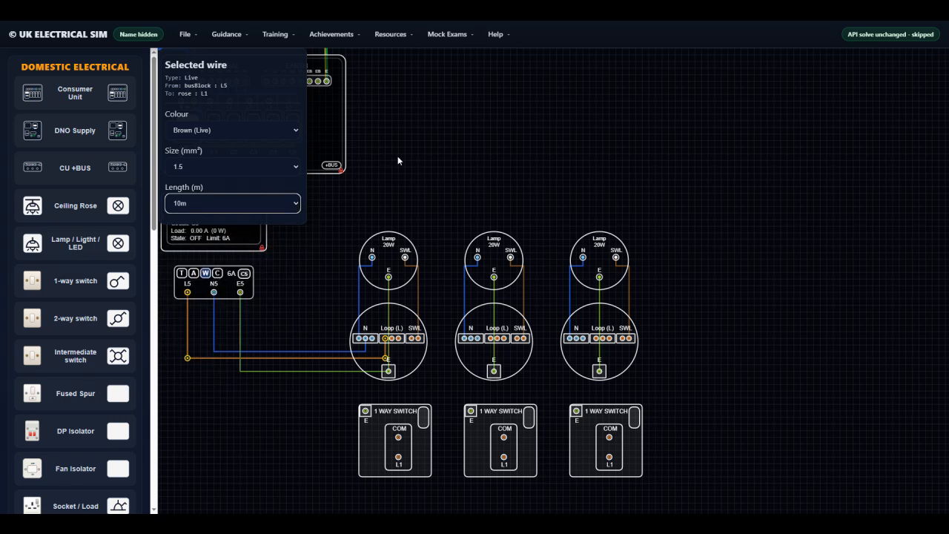
{"action": "left_click", "coordinate": [206, 274]}
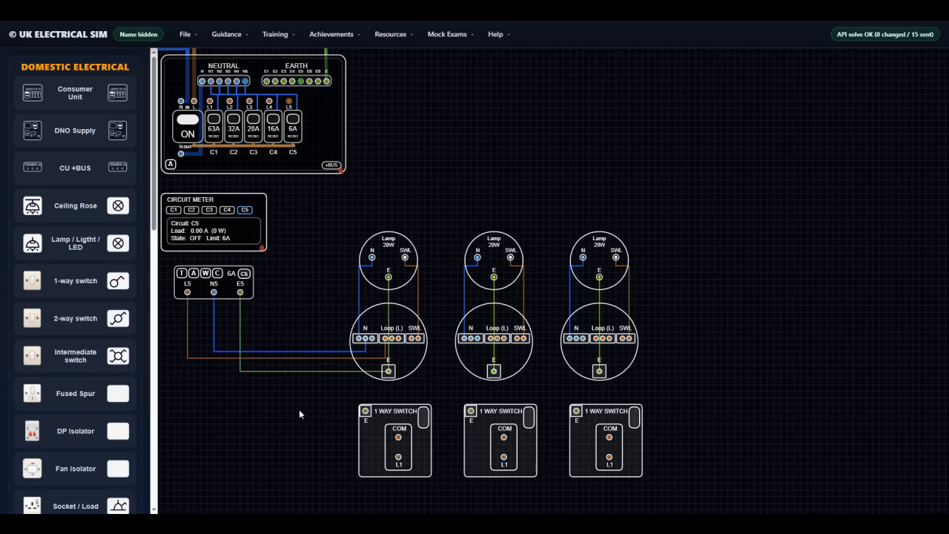
Loop the neutral from the first ceiling rose to the second and from the second to the third
{"action": "left_click", "coordinate": [372, 352]}
{"action": "left_click", "coordinate": [471, 352]}
{"action": "left_click", "coordinate": [471, 338]}
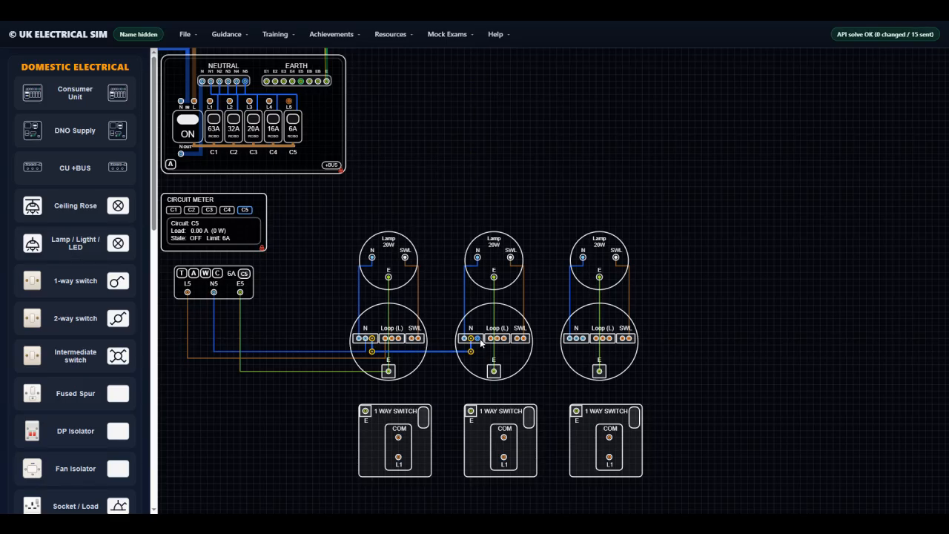
{"action": "left_click", "coordinate": [477, 351]}
{"action": "left_click", "coordinate": [583, 351]}
{"action": "left_click", "coordinate": [583, 339]}
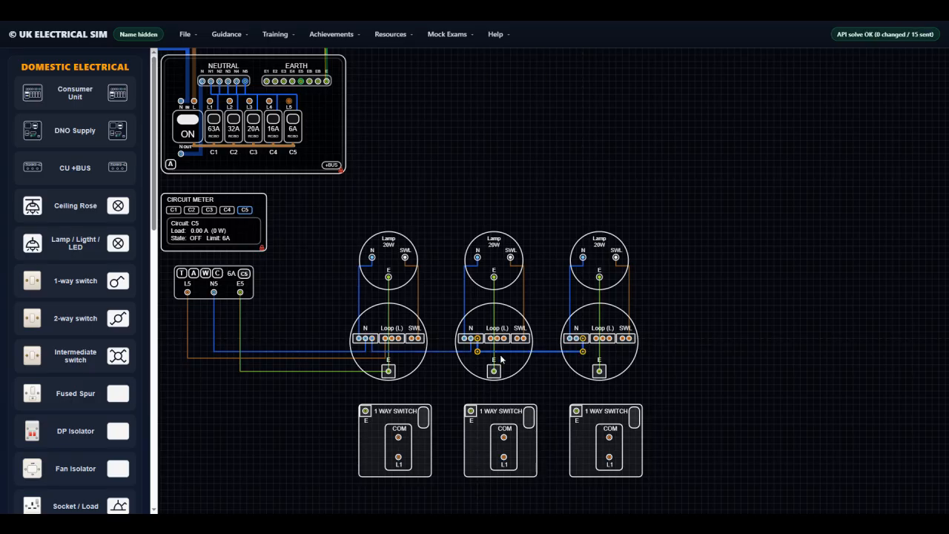
Link the Loop (L) live terminals from the first ceiling rose to the second and from the second to the third
{"action": "left_click", "coordinate": [394, 339]}
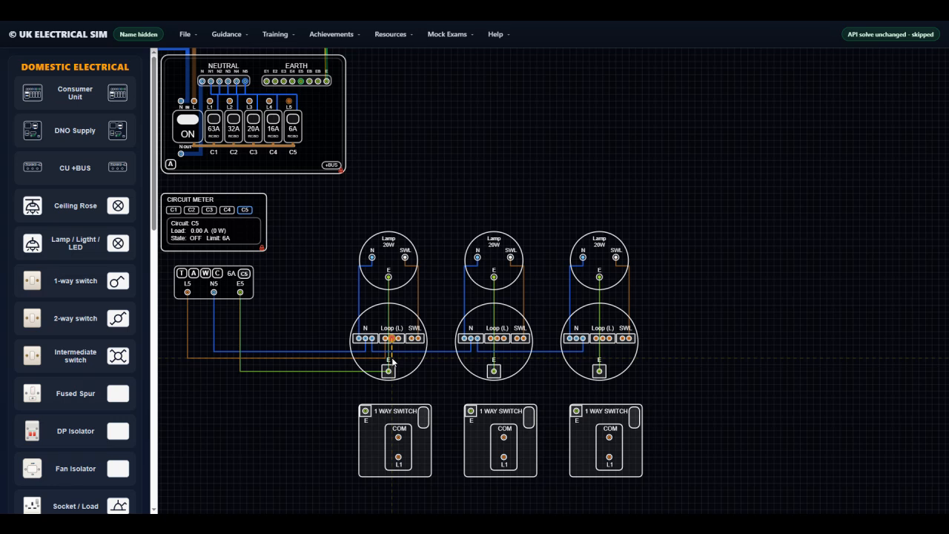
{"action": "left_click", "coordinate": [490, 359]}
{"action": "left_click", "coordinate": [491, 338]}
{"action": "left_click", "coordinate": [498, 340]}
{"action": "left_click", "coordinate": [596, 360]}
{"action": "left_click", "coordinate": [596, 339]}
Loop the earth from the first ceiling rose to the second and from the second to the third
{"action": "left_click", "coordinate": [387, 371]}
{"action": "left_click", "coordinate": [494, 371]}
{"action": "left_click", "coordinate": [494, 371]}
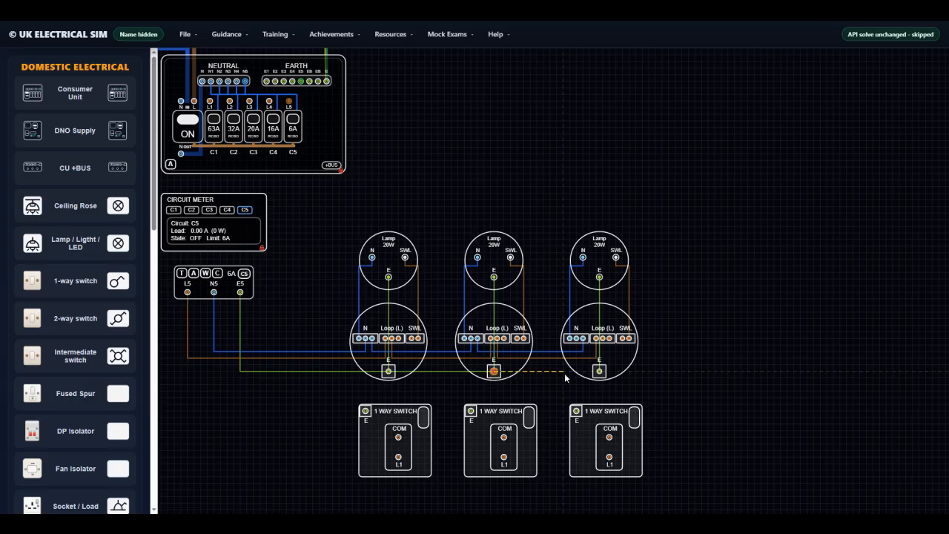
{"action": "left_click", "coordinate": [599, 373]}
Wire the first 1-way switch, connecting COM to its ceiling rose's Loop (L) terminal and L1 to the SWL terminal
{"action": "left_click", "coordinate": [400, 338]}
{"action": "left_click", "coordinate": [398, 457]}
{"action": "left_click", "coordinate": [417, 339]}
Wire the second 1-way switch, connecting COM to its ceiling rose's Loop (L) terminal and L1 to the SWL terminal
{"action": "left_click", "coordinate": [504, 437]}
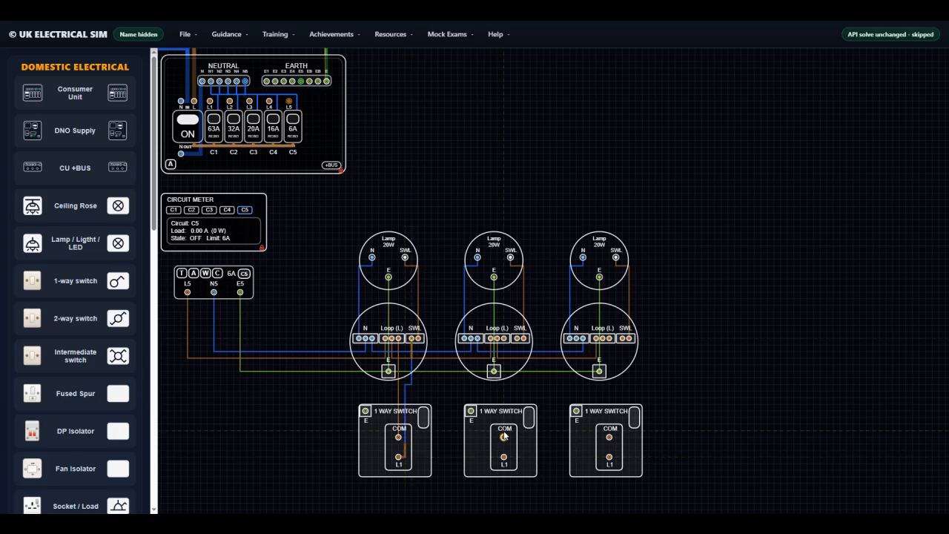
{"action": "left_click", "coordinate": [505, 339]}
{"action": "left_click", "coordinate": [504, 458]}
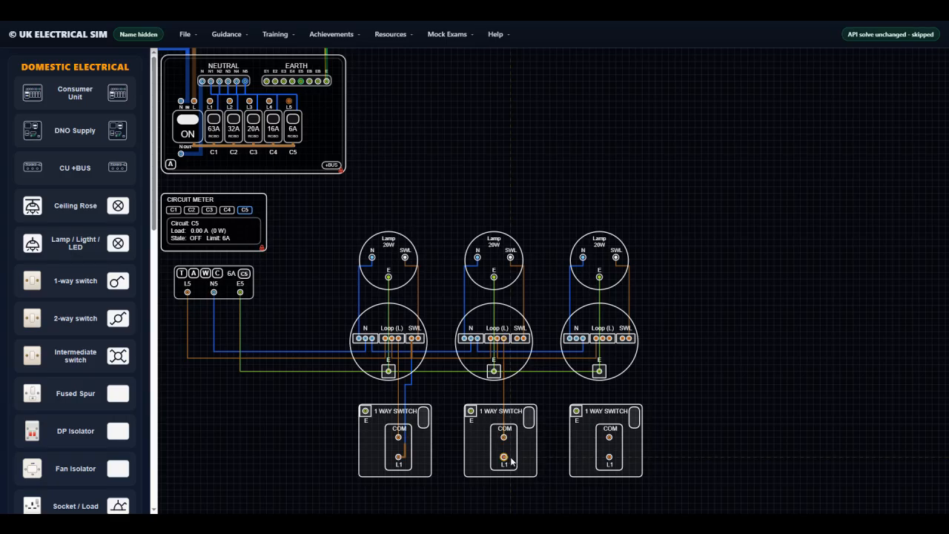
{"action": "left_click", "coordinate": [520, 339]}
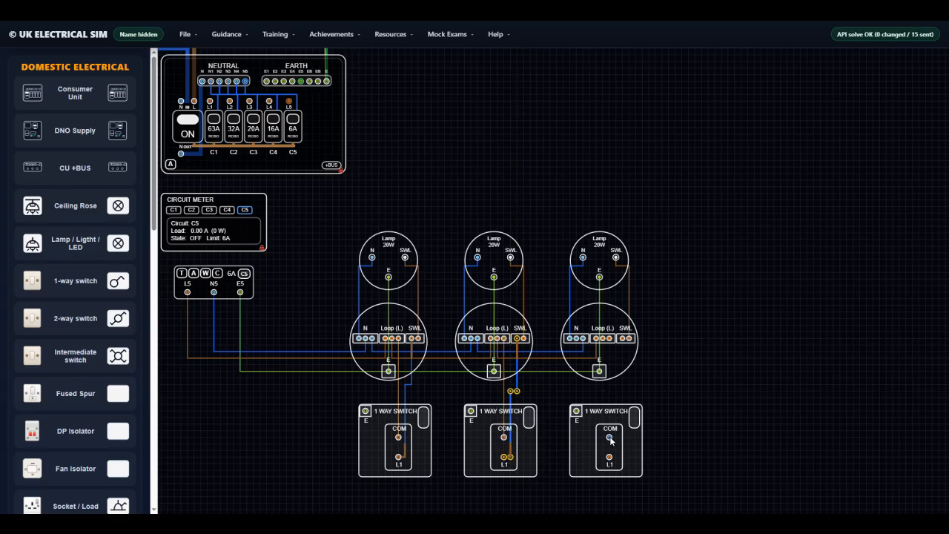
Wire the third 1-way switch, connecting COM to its ceiling rose's Loop (L) terminal and L1 to the SWL terminal
{"action": "left_click", "coordinate": [610, 438]}
{"action": "left_click", "coordinate": [609, 338]}
{"action": "left_click", "coordinate": [609, 457]}
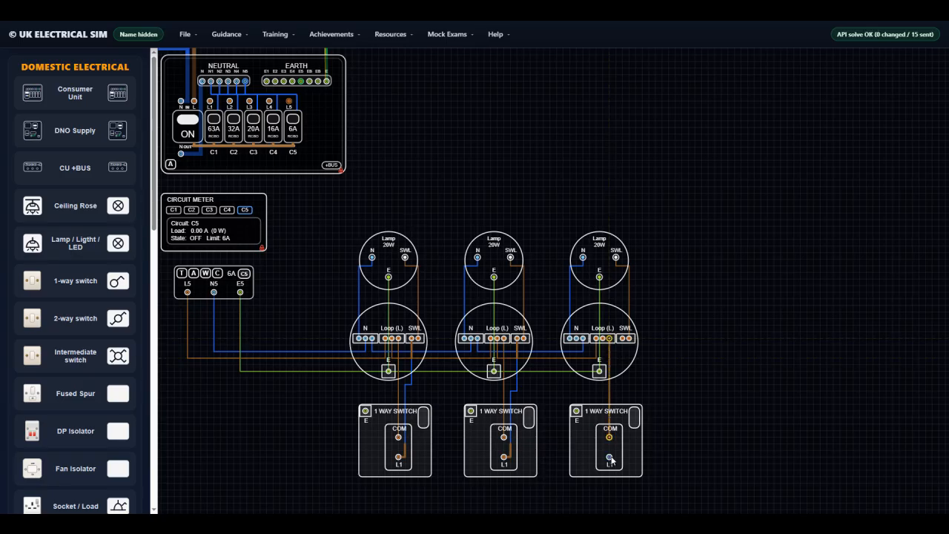
{"action": "left_click", "coordinate": [618, 392]}
{"action": "left_click", "coordinate": [626, 338]}
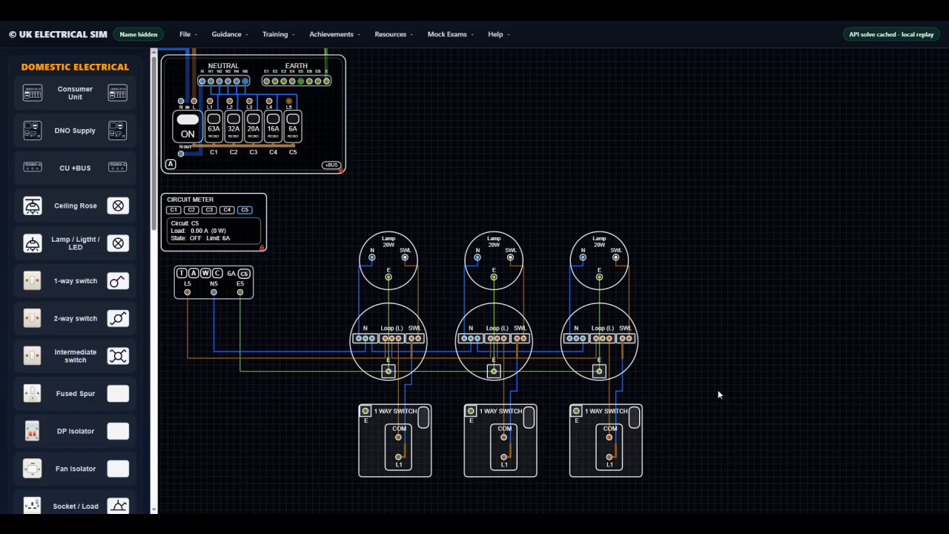
Connect the earth terminal of each 1-way switch to the earth terminal of the ceiling rose above it
{"action": "left_click", "coordinate": [365, 411]}
{"action": "left_click", "coordinate": [388, 371]}
{"action": "left_click", "coordinate": [471, 410]}
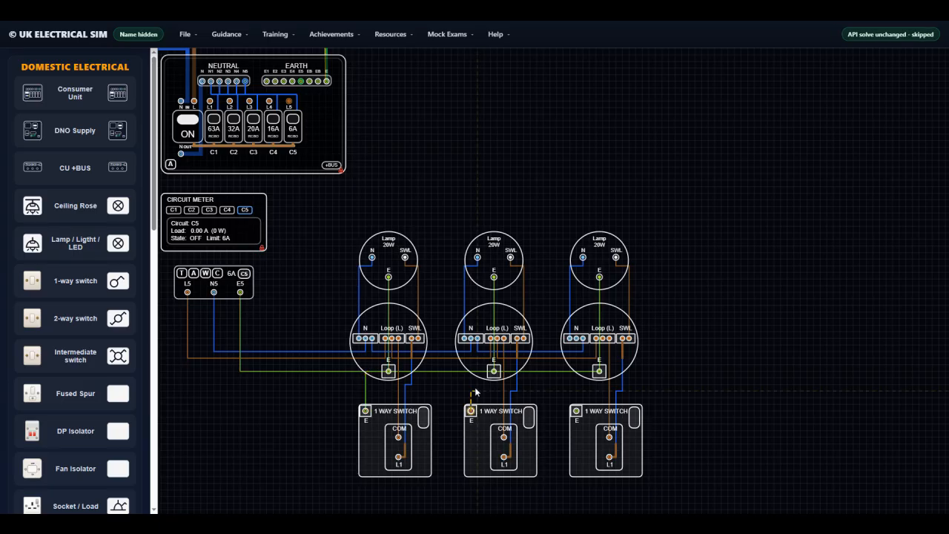
{"action": "left_click", "coordinate": [493, 371]}
{"action": "left_click", "coordinate": [576, 410]}
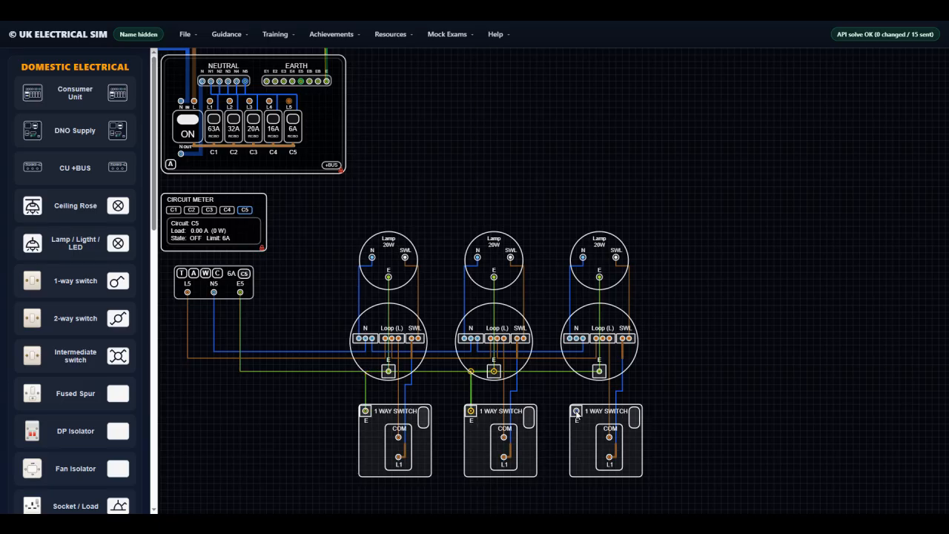
{"action": "left_click", "coordinate": [599, 371]}
Energise circuit C5 with all three 1-way switches turned on, and enable the current-flow animation
{"action": "left_click", "coordinate": [245, 274]}
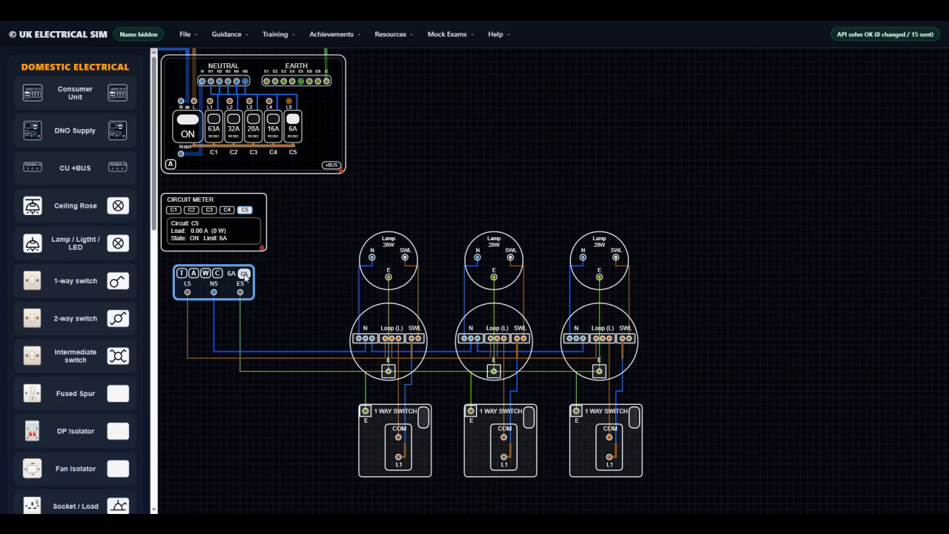
{"action": "left_click", "coordinate": [423, 419]}
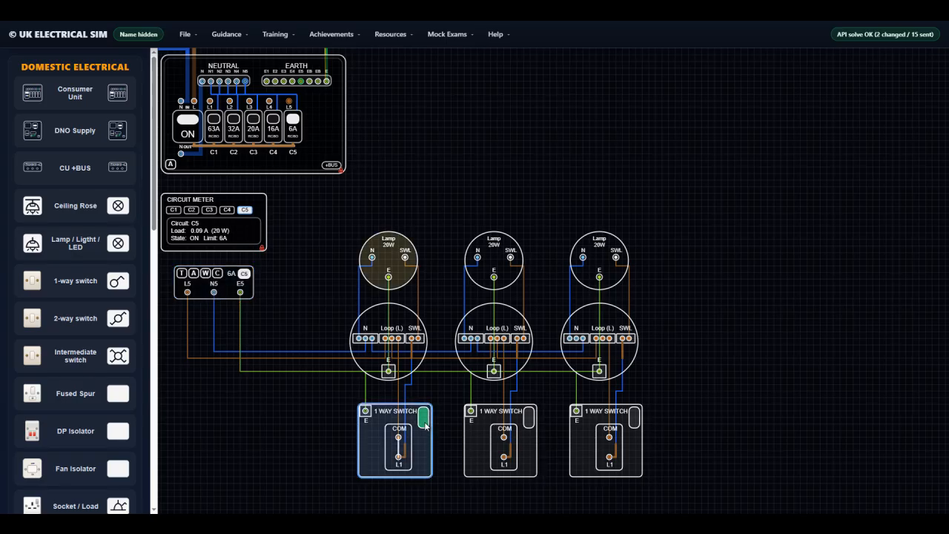
{"action": "left_click", "coordinate": [530, 419]}
{"action": "left_click", "coordinate": [636, 420]}
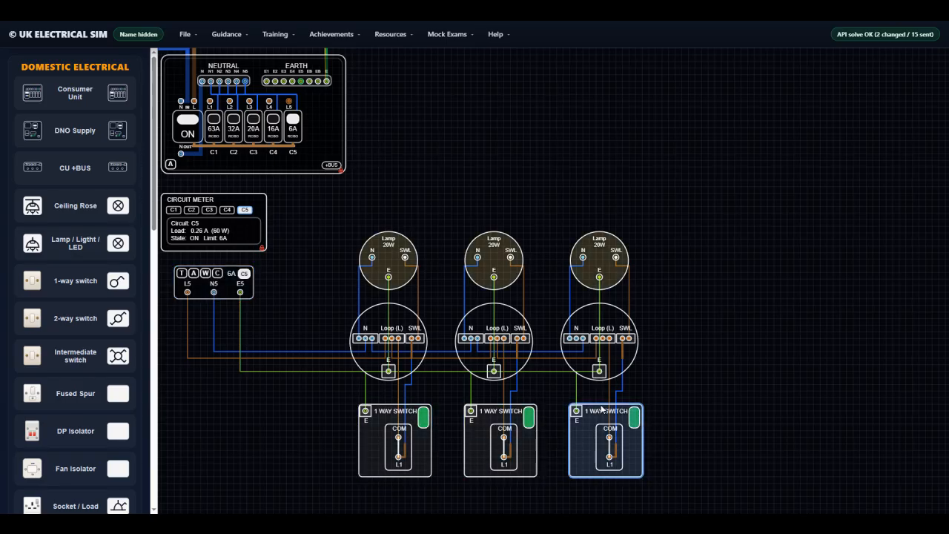
{"action": "left_click", "coordinate": [193, 274]}
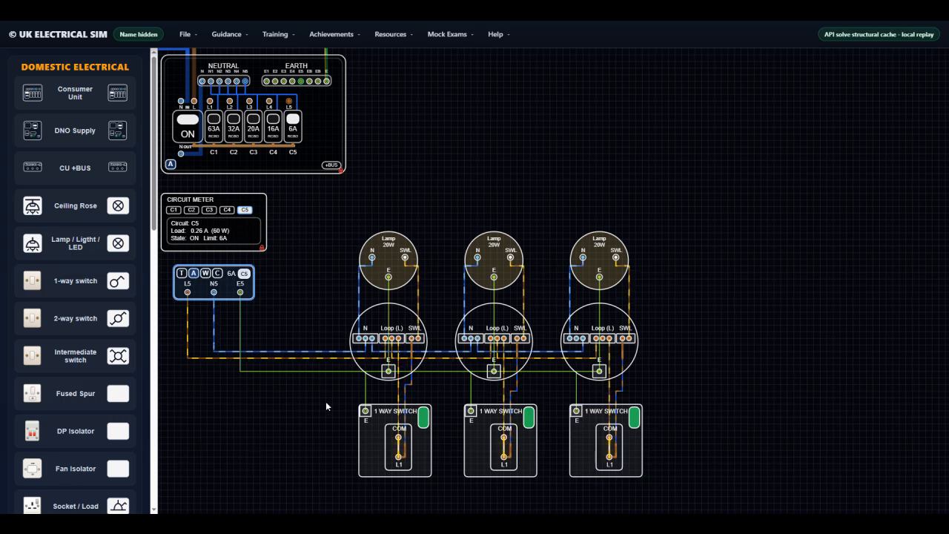
Turn off the first, second and third 1-way switches in turn to check each lamp and the C5 load
{"action": "left_click", "coordinate": [430, 419]}
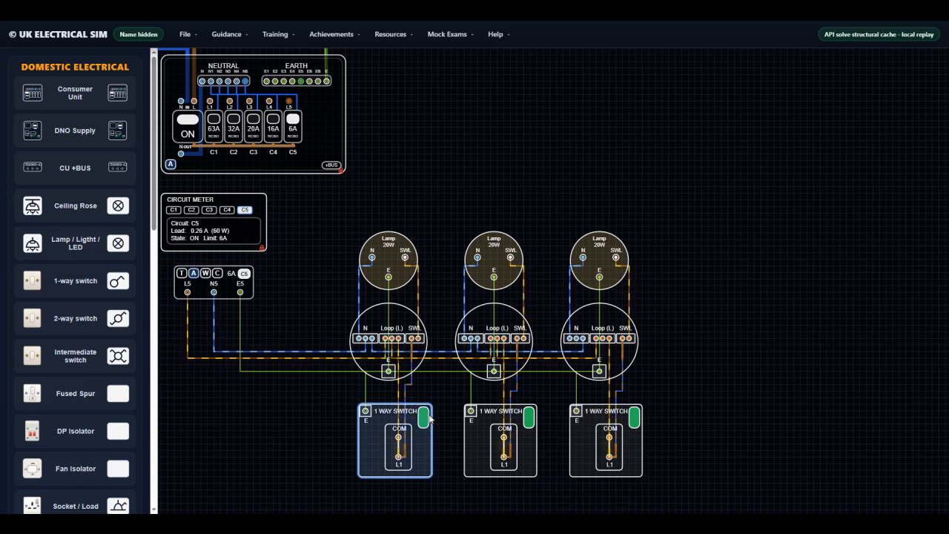
{"action": "left_click", "coordinate": [423, 418]}
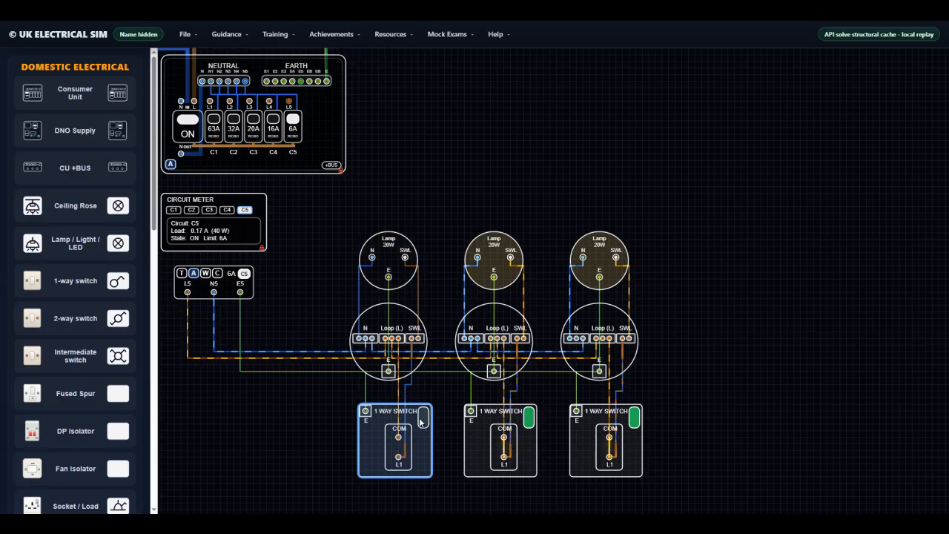
{"action": "left_click", "coordinate": [528, 419]}
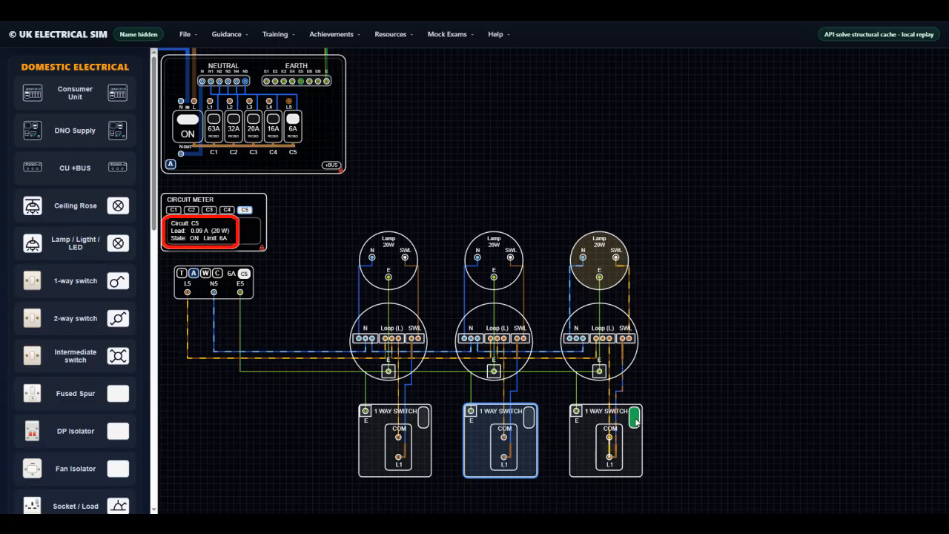
{"action": "left_click", "coordinate": [634, 418]}
Turn all three 1-way switches back on to test the lamps together
{"action": "left_click", "coordinate": [528, 418]}
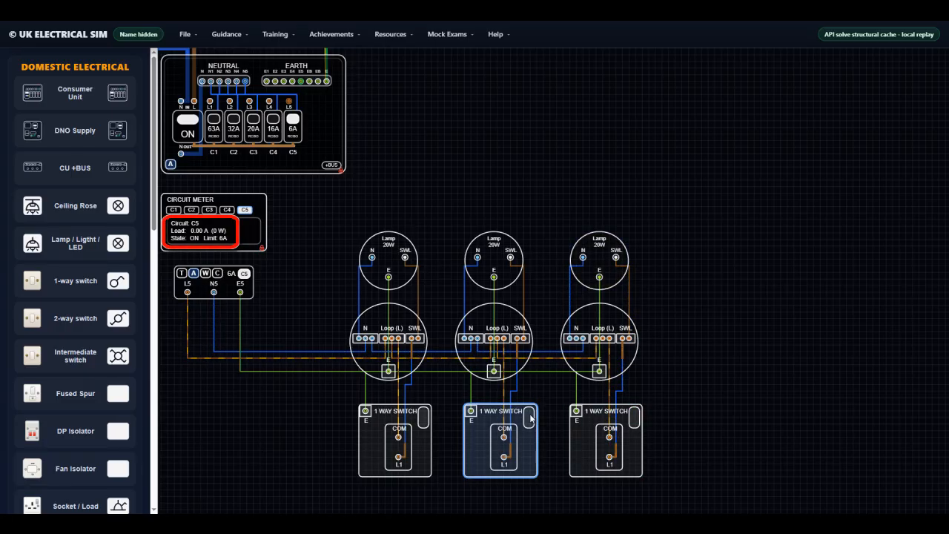
{"action": "left_click", "coordinate": [423, 418]}
{"action": "left_click", "coordinate": [634, 419]}
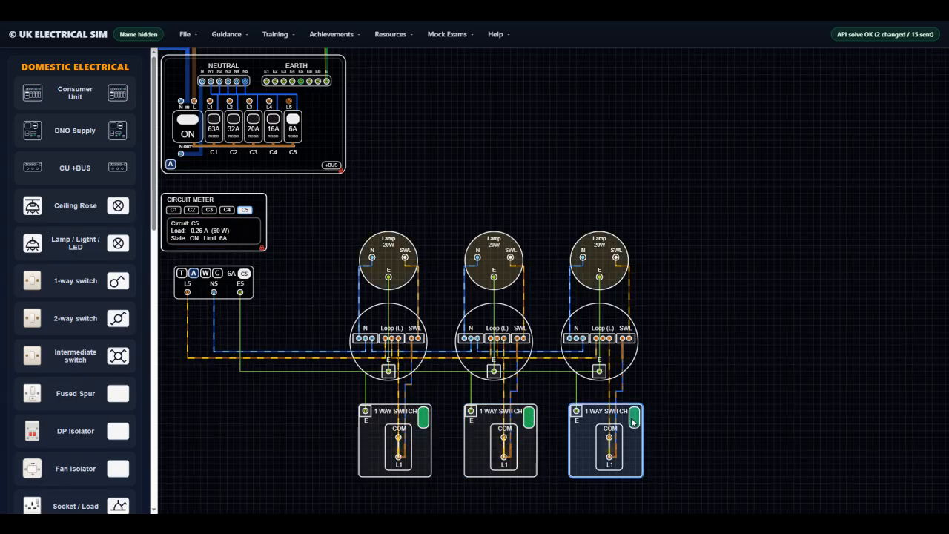
Turn off the first and second 1-way switches
{"action": "left_click", "coordinate": [422, 418]}
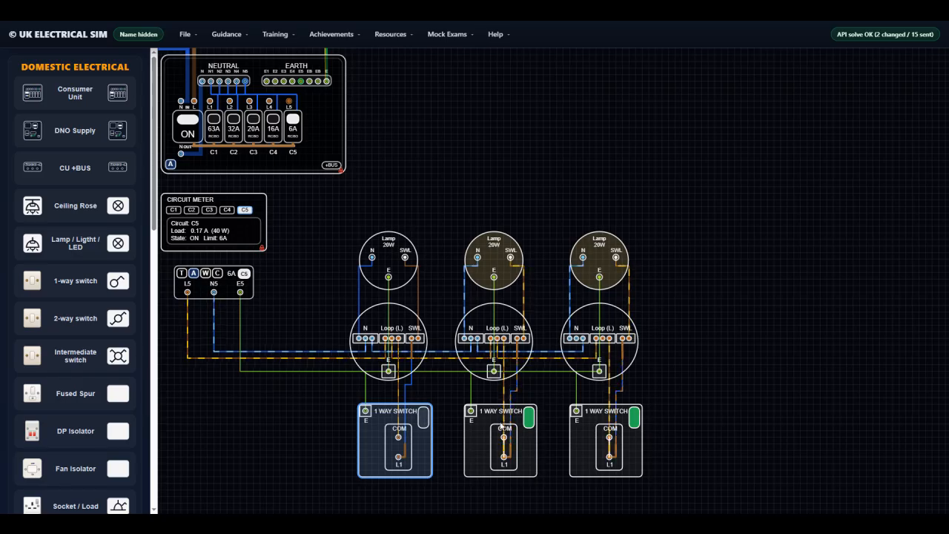
{"action": "left_click", "coordinate": [529, 419]}
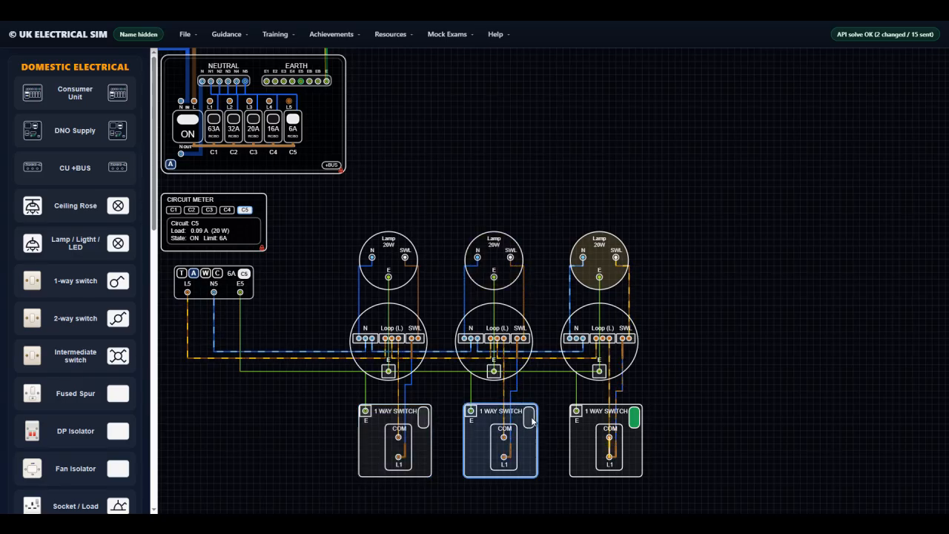